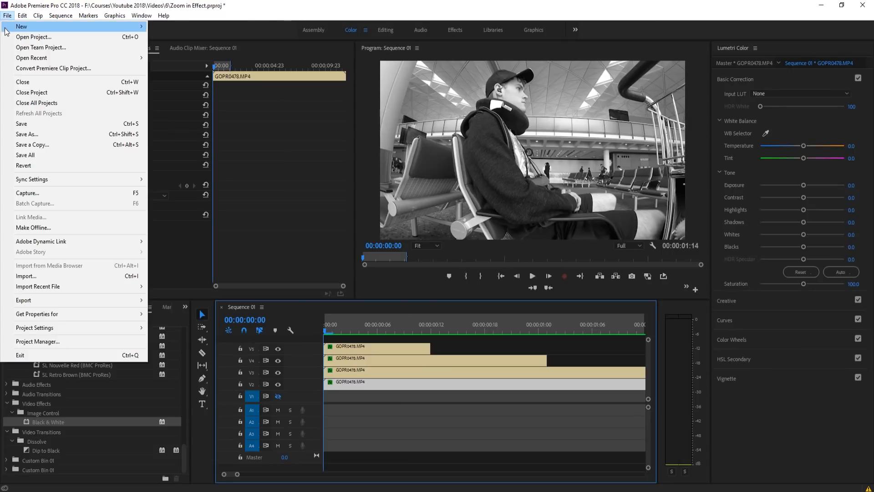
# Step: Create a new sequence and place GOPR0478.MP4 at its start on track V2, keeping the existing sequence settings
pyautogui.click(173, 35)
pyautogui.click(512, 404)
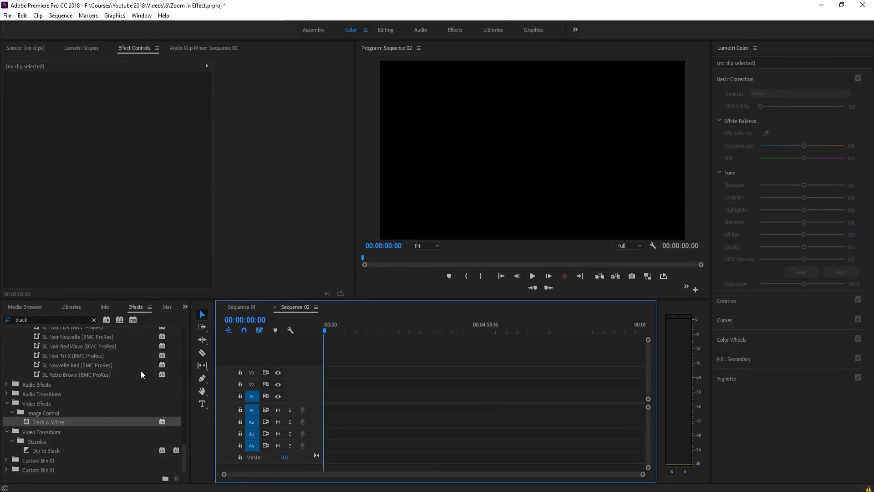
pyautogui.scroll(2, 94, 414)
pyautogui.click(29, 307)
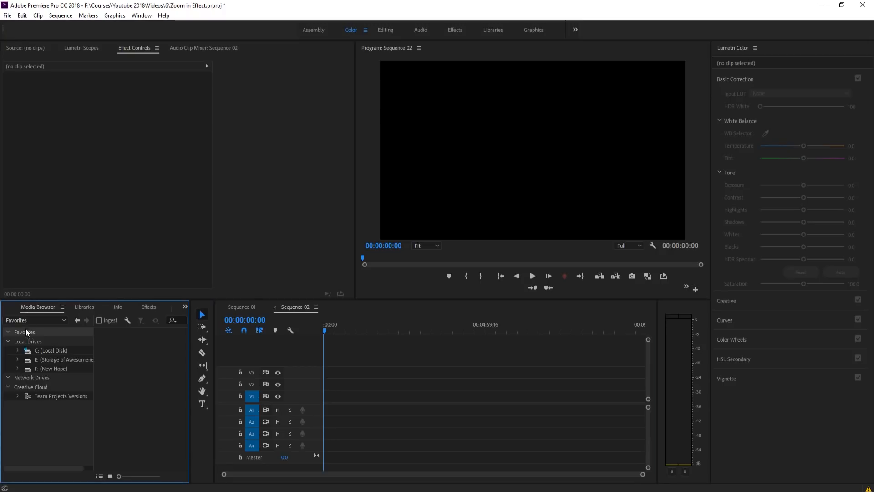
pyautogui.click(10, 307)
pyautogui.click(56, 384)
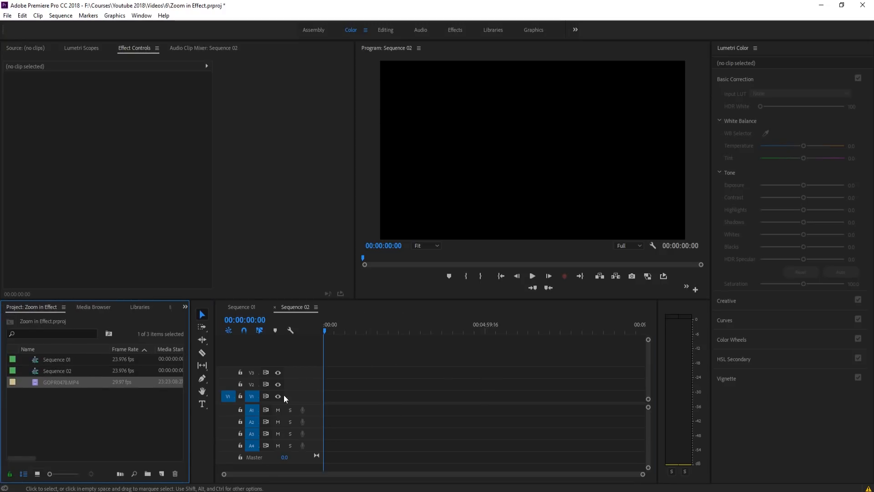
pyautogui.moveTo(62, 384); pyautogui.dragTo(323, 391)
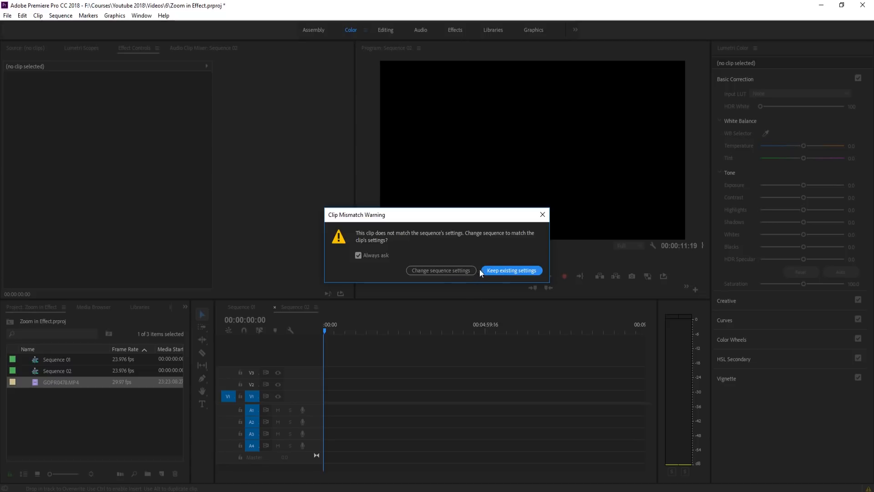
pyautogui.click(509, 271)
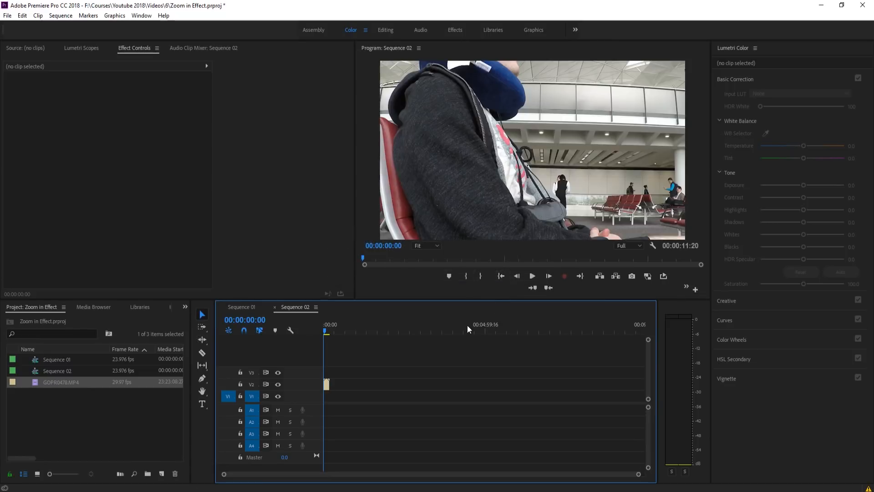
# Step: Set the clip's scale to 58 and move it down to track V1 at the start of the sequence
pyautogui.click(326, 384)
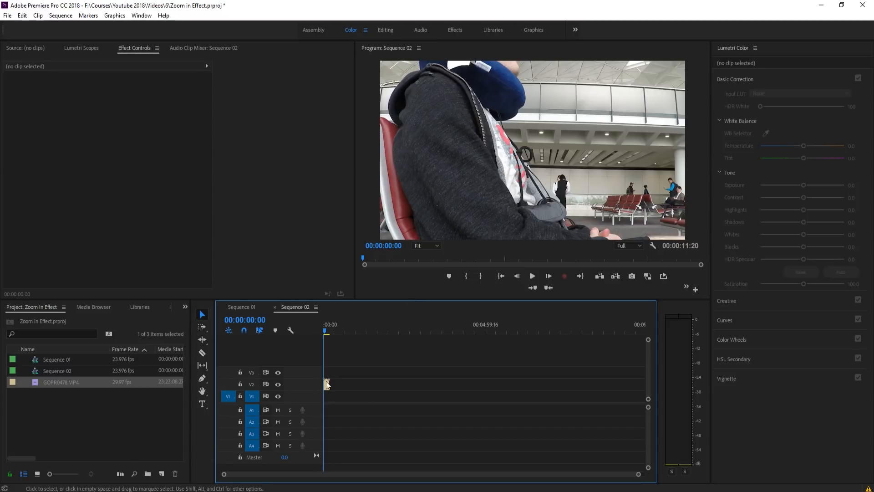
pyautogui.moveTo(116, 108)
pyautogui.mouseDown()
pyautogui.moveTo(93, 108)
pyautogui.moveTo(145, 111)
pyautogui.moveTo(112, 110)
pyautogui.moveTo(140, 111)
pyautogui.moveTo(118, 105)
pyautogui.mouseUp()
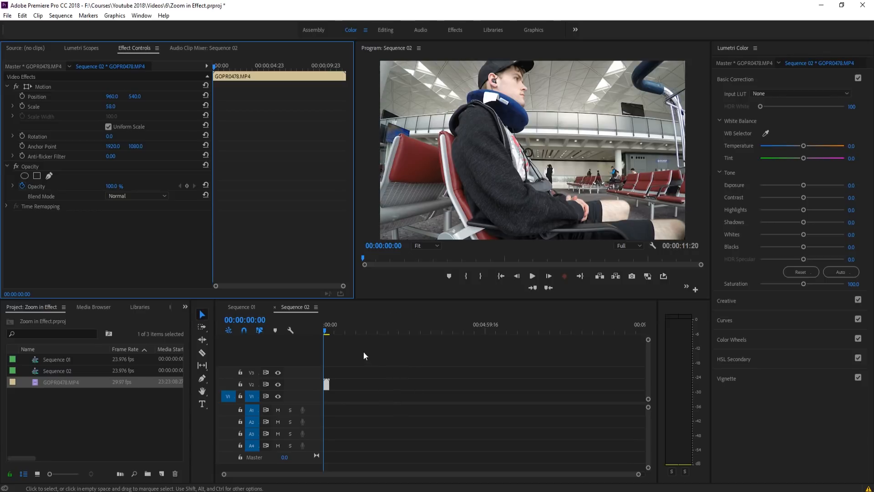
pyautogui.scroll(4, 367, 392)
pyautogui.scroll(5, 371, 396)
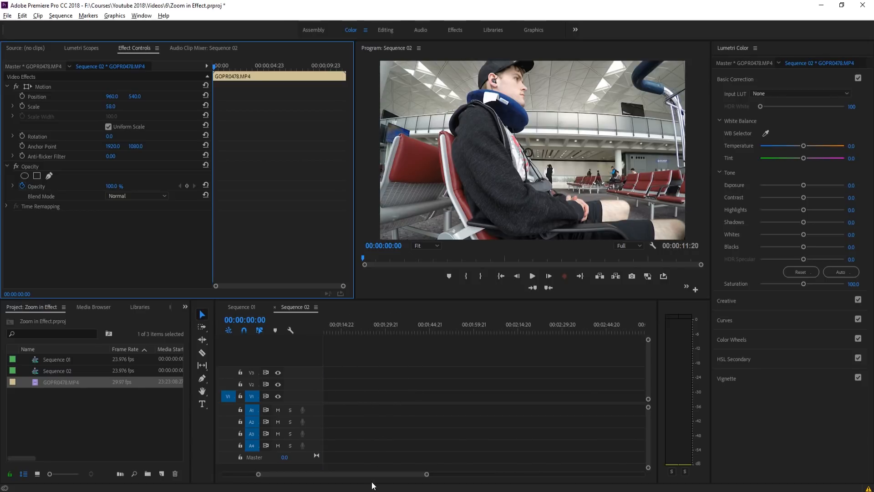
pyautogui.scroll(5, 357, 437)
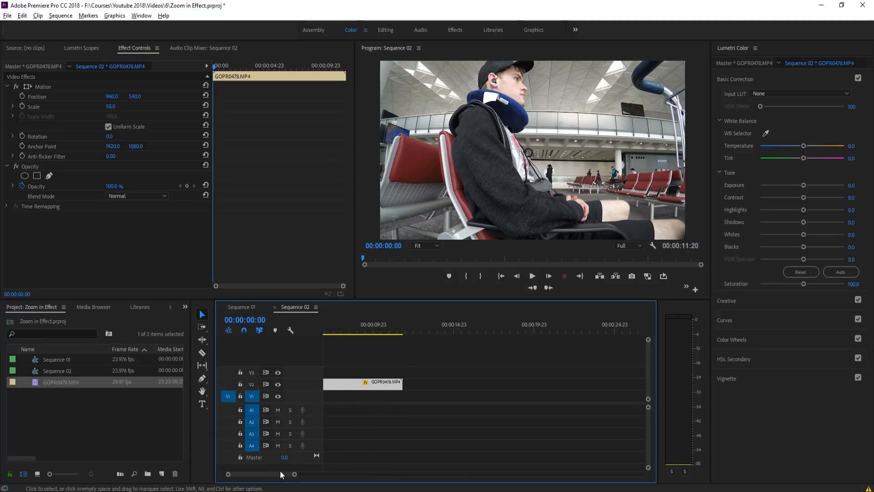
pyautogui.moveTo(246, 474); pyautogui.dragTo(237, 475)
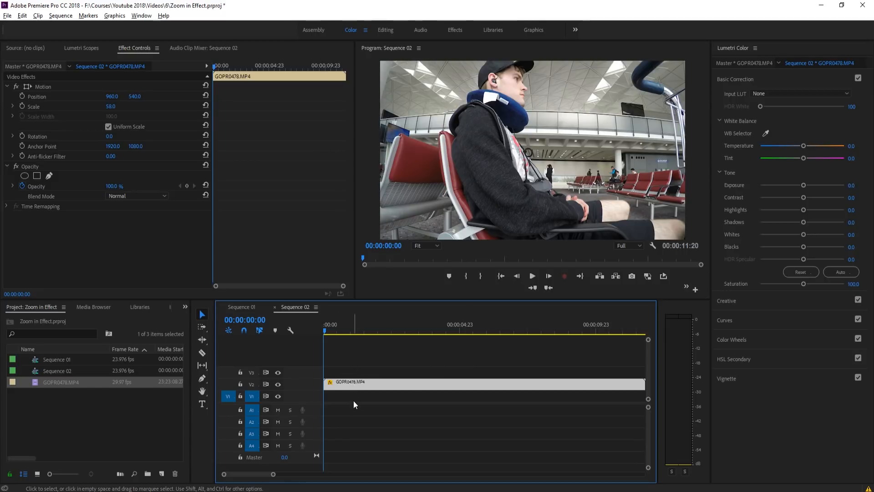
pyautogui.moveTo(345, 386); pyautogui.dragTo(337, 397)
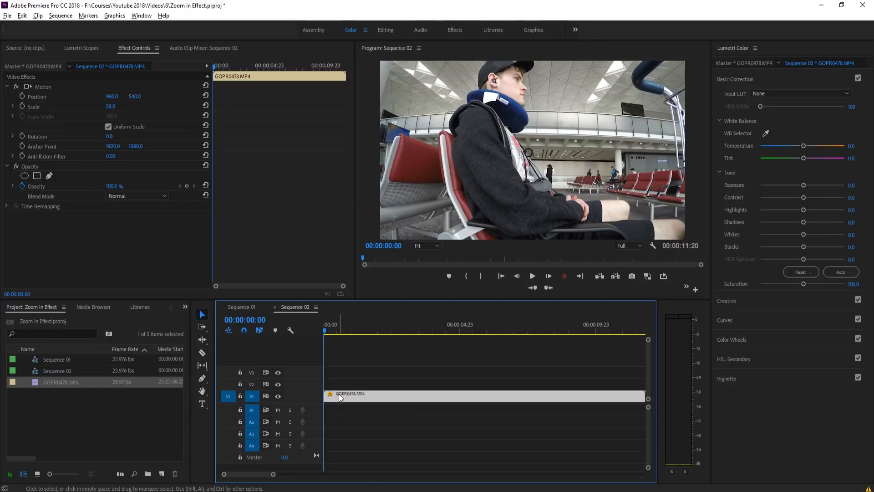
# Step: Duplicate the V1 clip onto tracks V2, V3 and V4, and delete the copy on V4
pyautogui.press('alt')
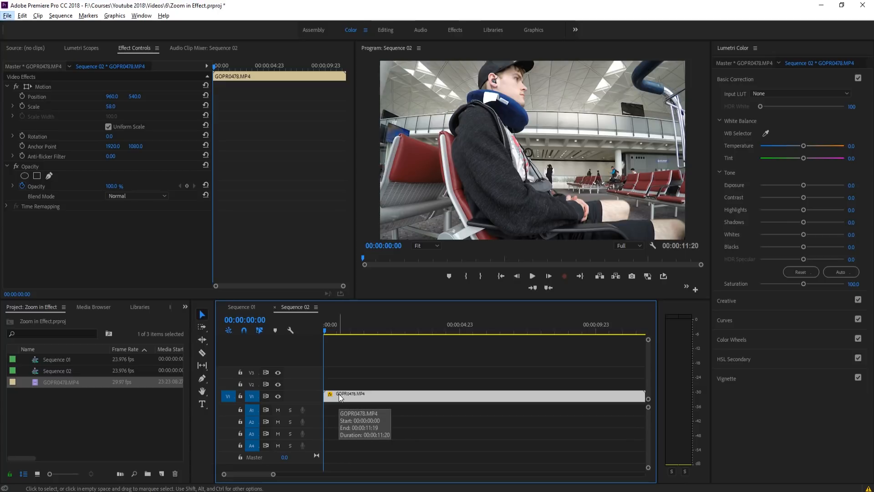
pyautogui.moveTo(340, 397); pyautogui.dragTo(337, 358)
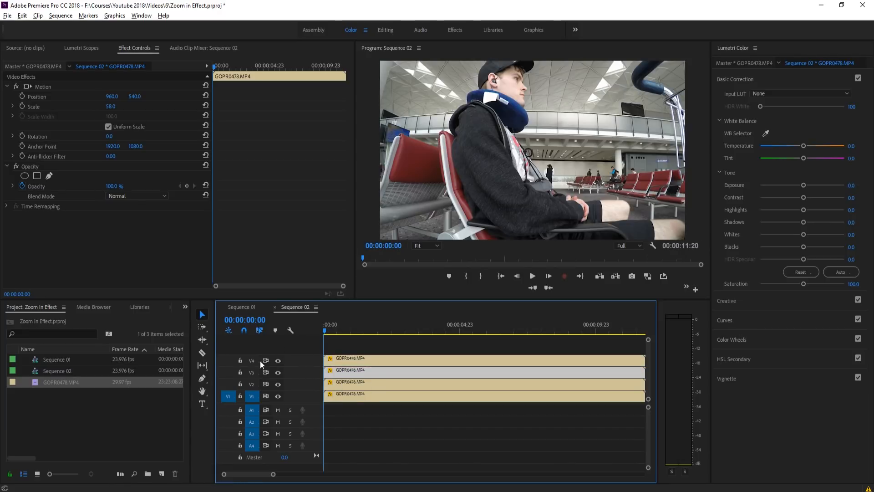
pyautogui.click(351, 360)
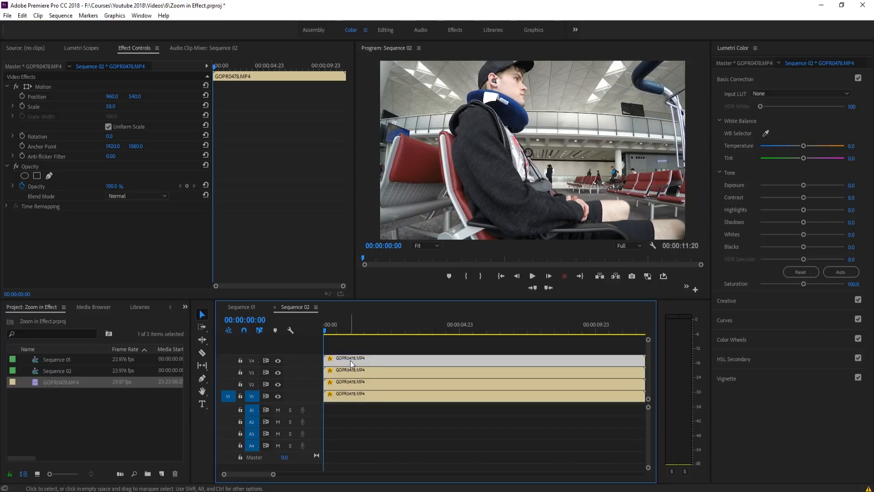
pyautogui.press('Delete')
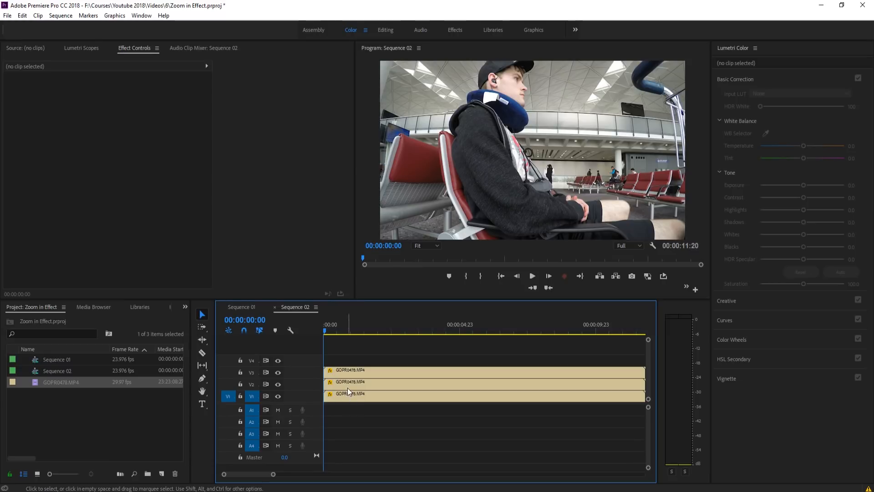
# Step: Set the V3 clip's vertical position to 612 and apply the Distort Transform effect to that clip
pyautogui.click(347, 371)
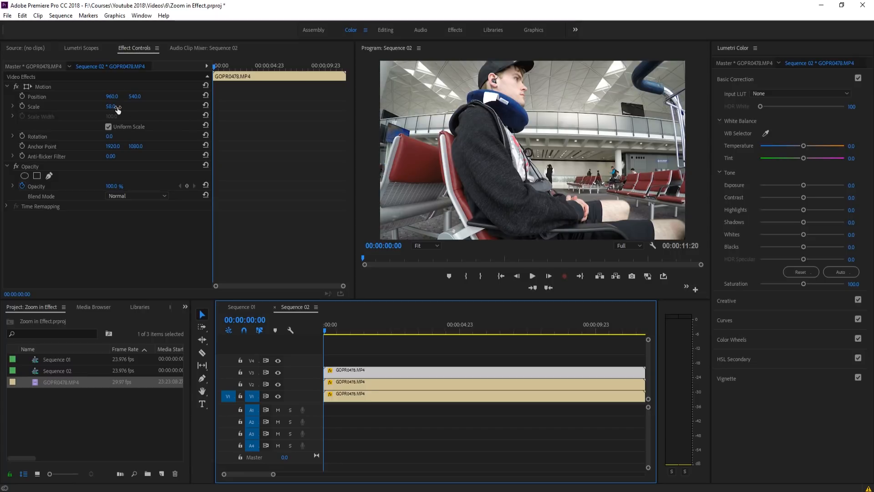
pyautogui.moveTo(135, 96); pyautogui.dragTo(168, 96)
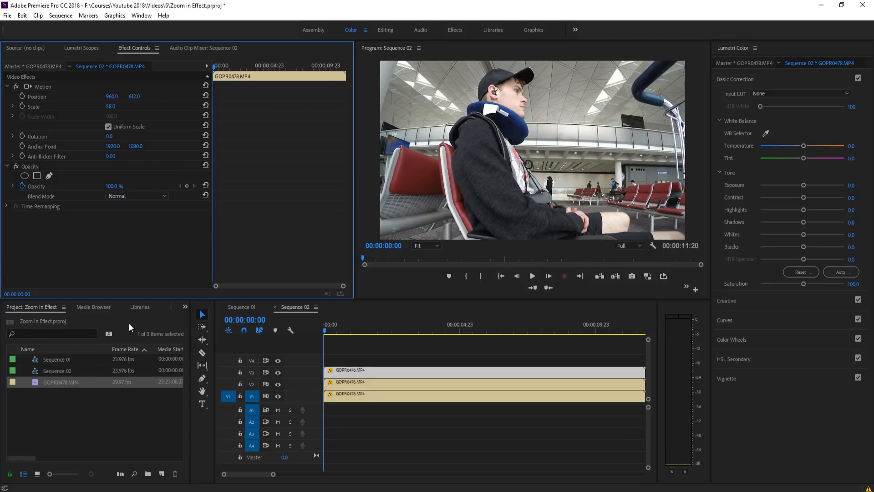
pyautogui.click(185, 308)
pyautogui.click(200, 357)
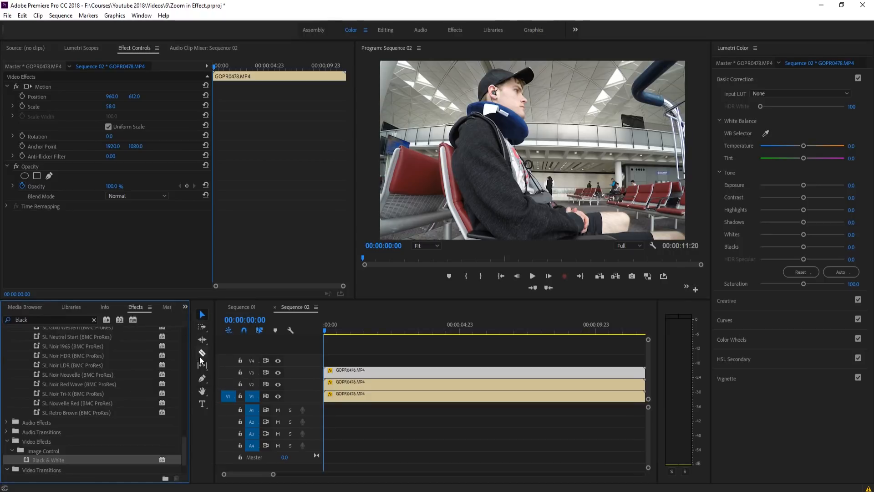
pyautogui.doubleClick(20, 315)
pyautogui.press('BackSpace')
pyautogui.write('transform')
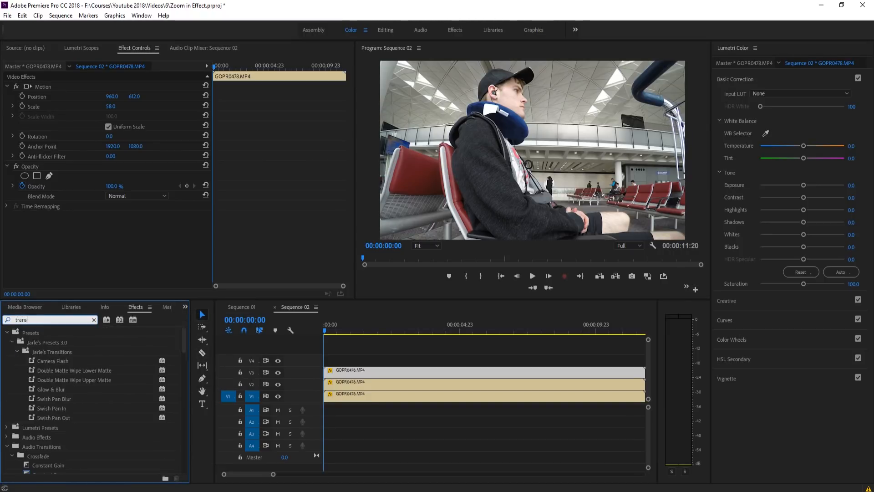
pyautogui.moveTo(44, 389); pyautogui.dragTo(350, 370)
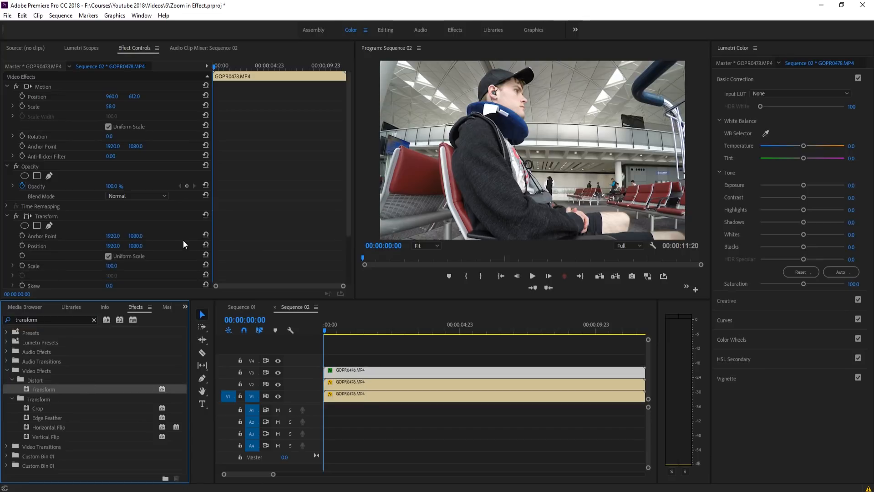
# Step: Turn off Use Composition's Shutter Angle in the V3 clip's Transform effect and set its Shutter Angle to 90
pyautogui.scroll(-3, 182, 234)
pyautogui.click(109, 263)
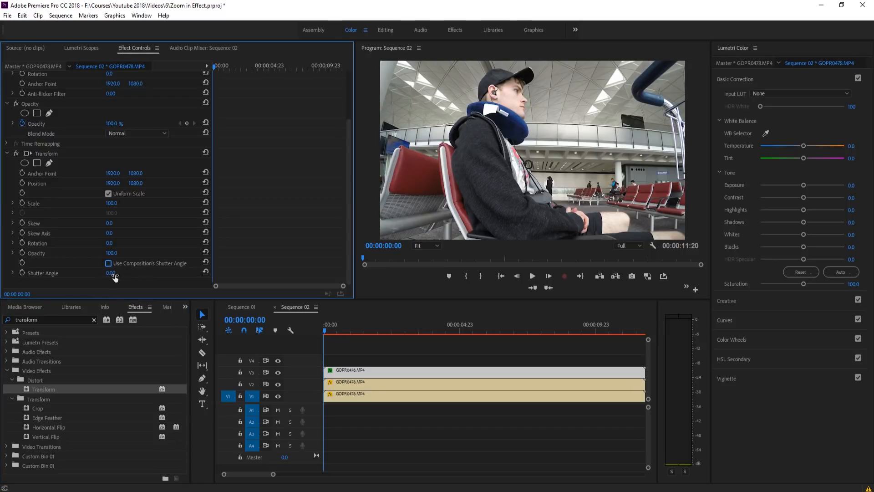
pyautogui.moveTo(114, 273); pyautogui.dragTo(136, 273)
pyautogui.click(22, 183)
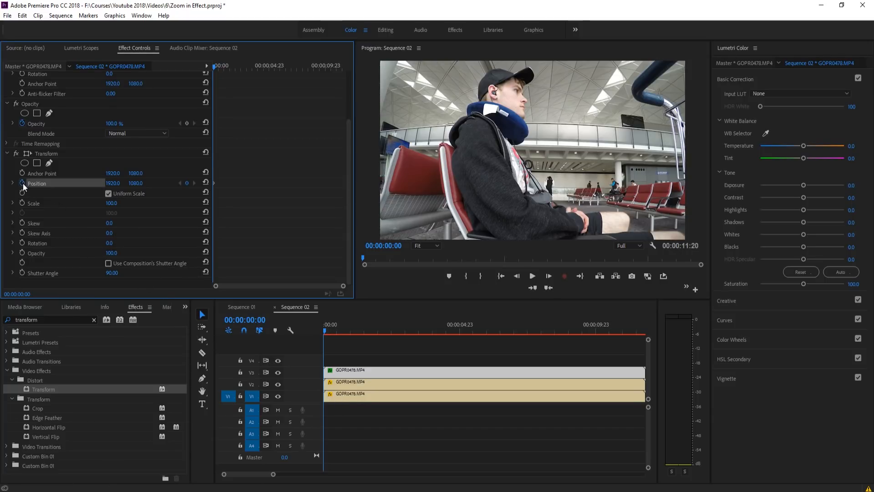
pyautogui.moveTo(136, 183); pyautogui.dragTo(97, 183)
pyautogui.hotkey('ctrl', 'z')
pyautogui.moveTo(324, 329); pyautogui.dragTo(349, 333)
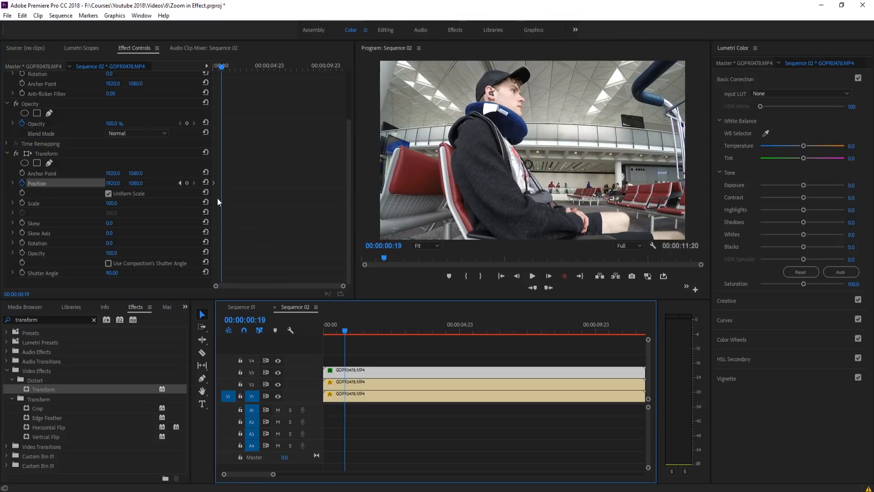
pyautogui.click(23, 183)
pyautogui.click(467, 263)
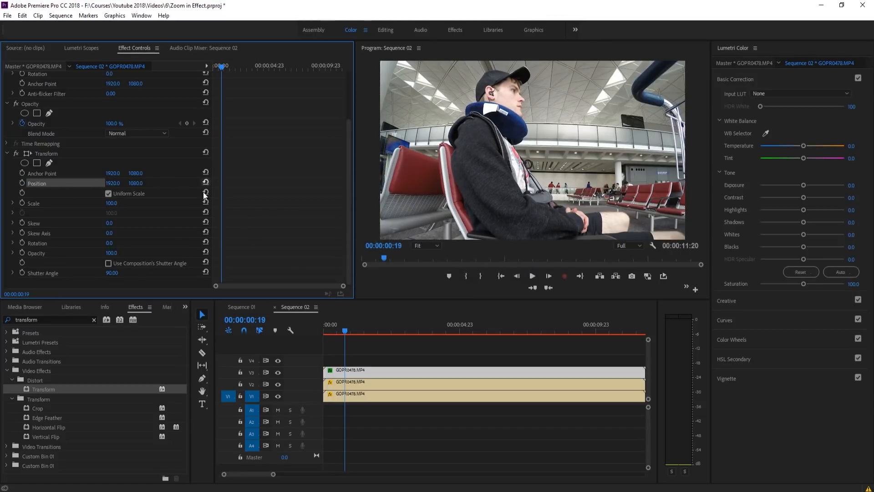
pyautogui.click(304, 331)
pyautogui.press('Home')
# Step: Keyframe the Transform effect's Position at 00:00:00:20, and set its vertical value to -1120 at 00:00:01:00
pyautogui.moveTo(325, 331); pyautogui.dragTo(347, 332)
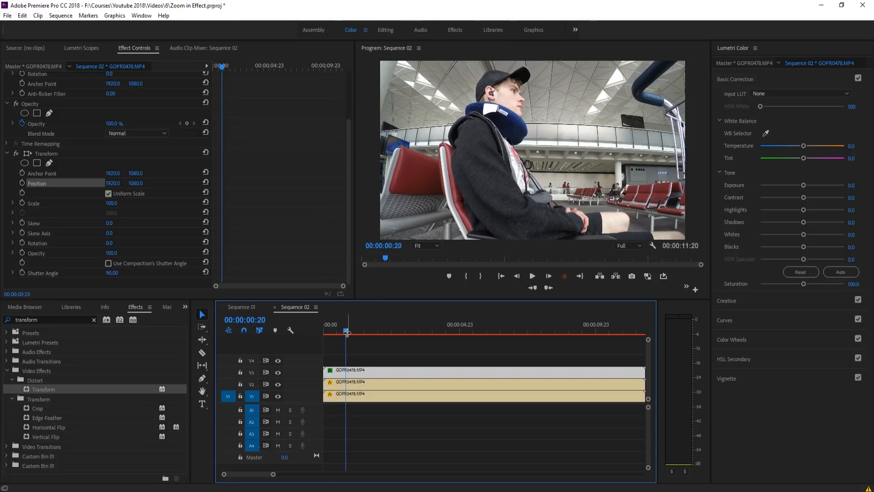
pyautogui.click(22, 182)
pyautogui.click(549, 276)
pyautogui.click(548, 276)
pyautogui.click(549, 276)
pyautogui.click(549, 276)
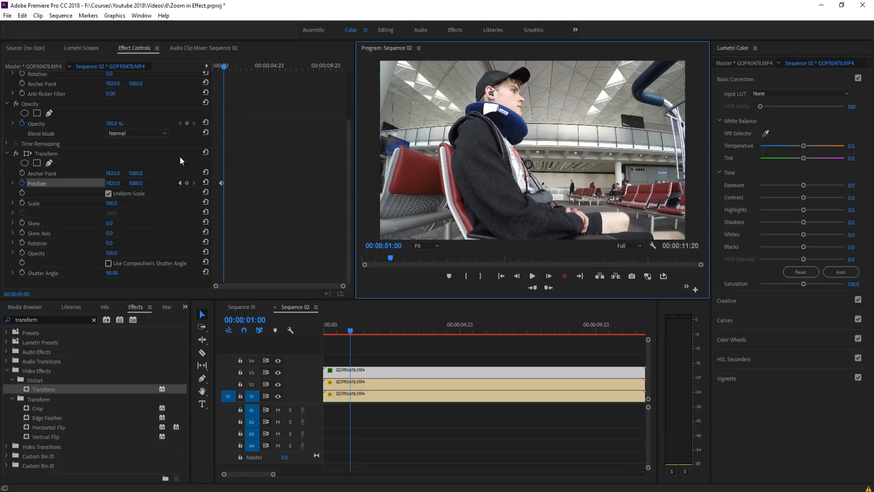
pyautogui.moveTo(137, 182)
pyautogui.mouseDown()
pyautogui.moveTo(118, 184)
pyautogui.moveTo(142, 187)
pyautogui.mouseUp()
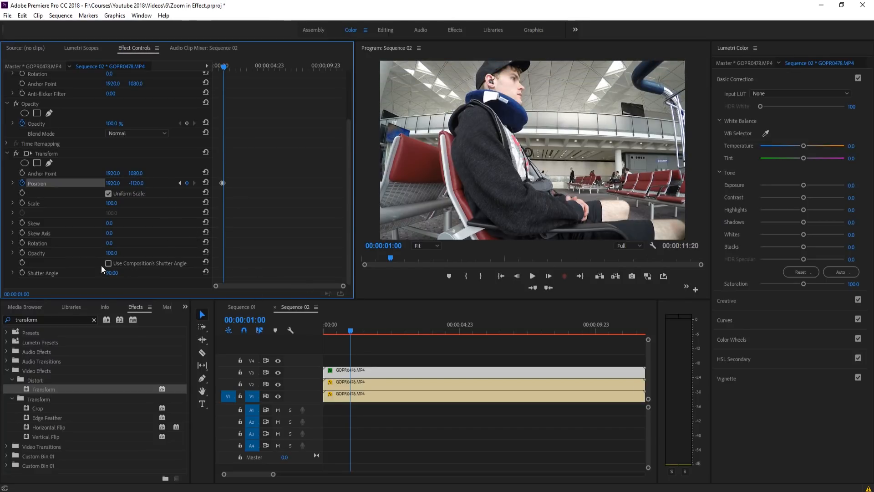
# Step: Enlarge the V2 clip to scale 86 and set its vertical position to 909 to frame the person's head
pyautogui.moveTo(347, 332)
pyautogui.mouseDown()
pyautogui.moveTo(313, 334)
pyautogui.moveTo(348, 339)
pyautogui.mouseUp()
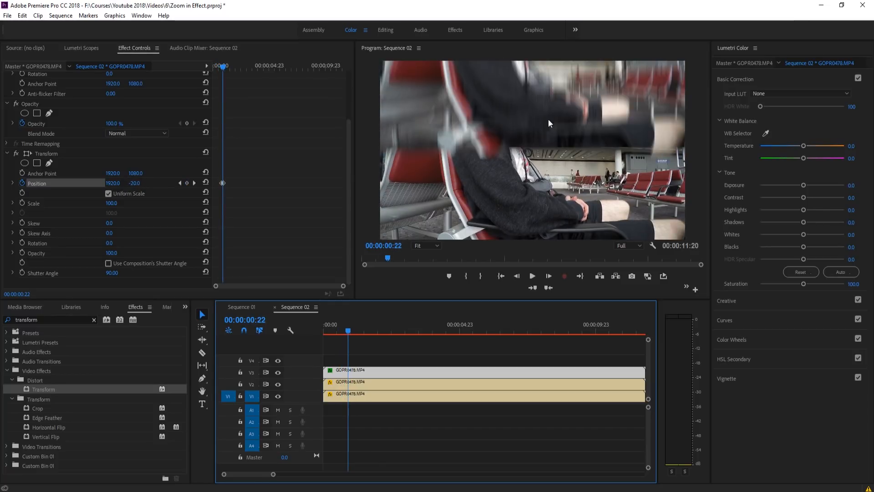
pyautogui.click(363, 384)
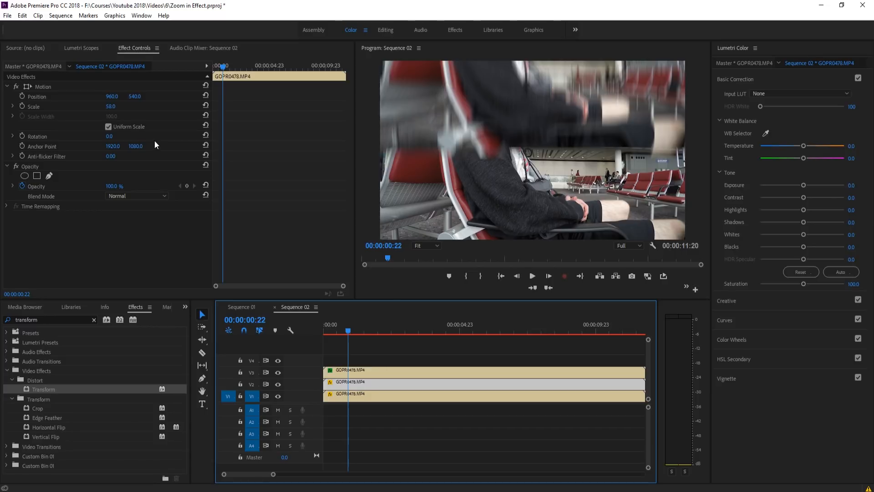
pyautogui.moveTo(118, 111); pyautogui.dragTo(138, 110)
pyautogui.moveTo(348, 324); pyautogui.dragTo(359, 325)
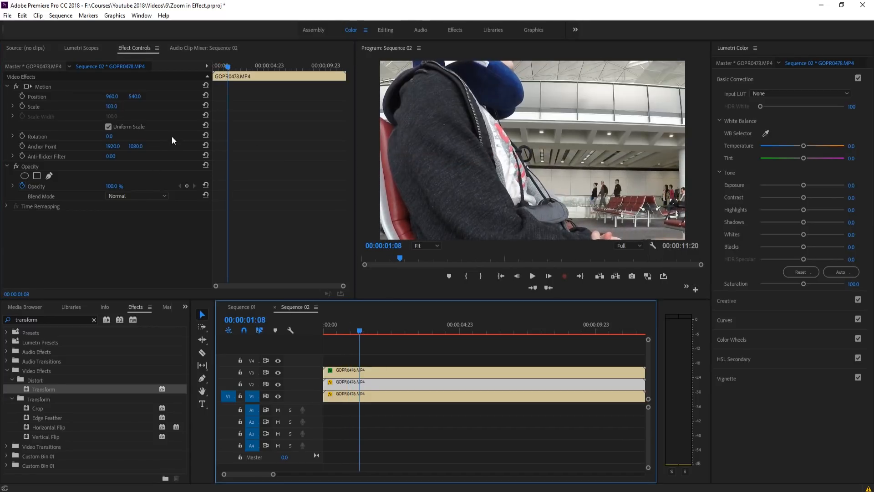
pyautogui.moveTo(116, 108); pyautogui.dragTo(182, 97)
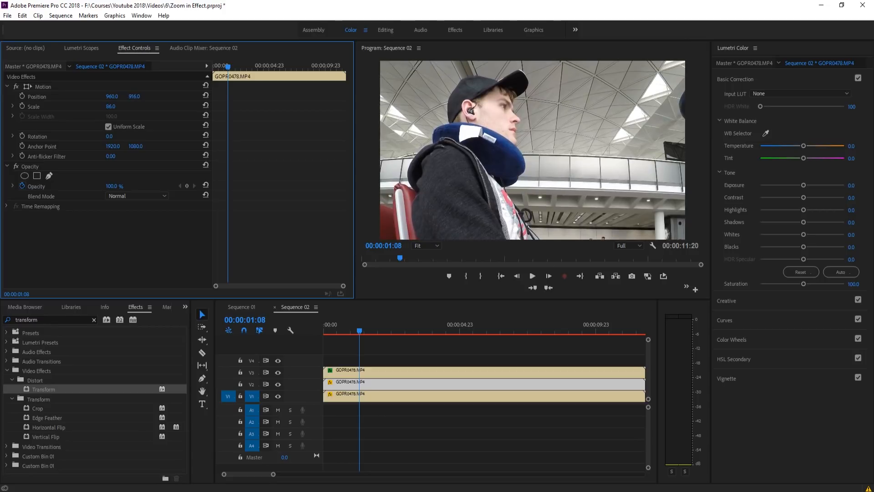
pyautogui.moveTo(117, 96)
pyautogui.mouseDown()
pyautogui.moveTo(138, 96)
pyautogui.moveTo(128, 97)
pyautogui.mouseUp()
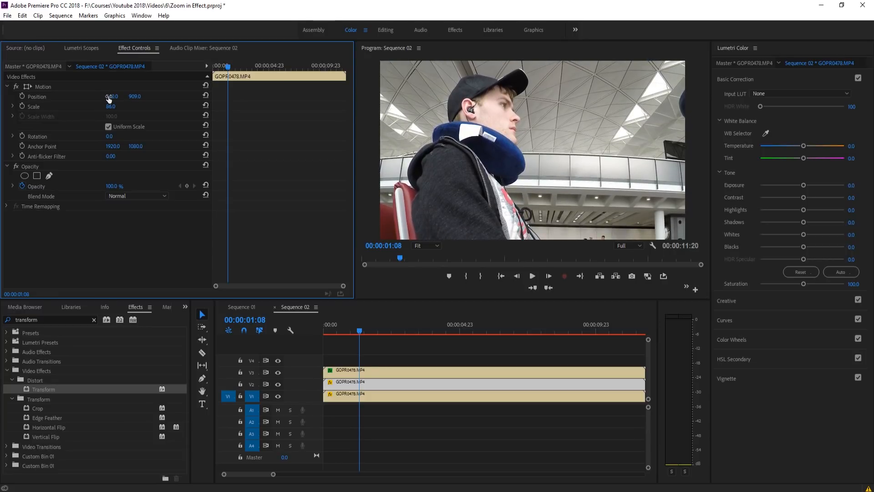
# Step: Play back the first second of the sequence to review the sliding transition between the V3 and V2 clips
pyautogui.click(351, 342)
pyautogui.press('Home')
pyautogui.press('space')
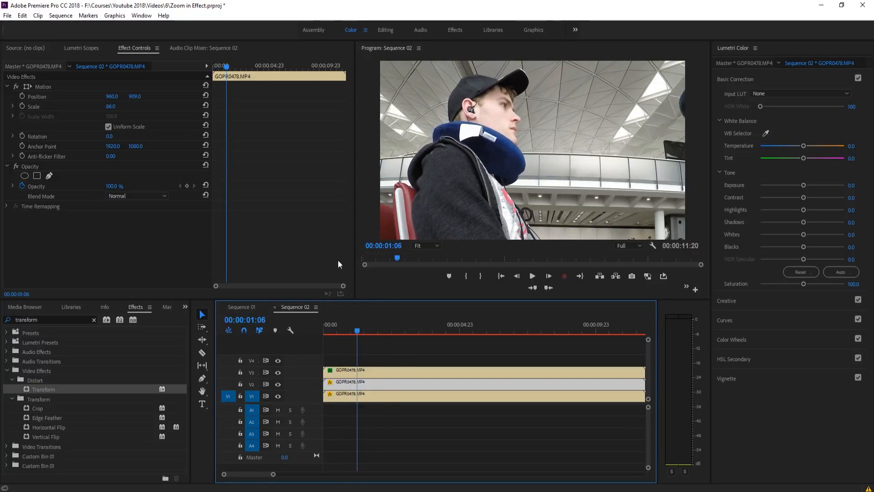
pyautogui.moveTo(357, 331)
pyautogui.mouseDown()
pyautogui.moveTo(346, 326)
pyautogui.moveTo(363, 320)
pyautogui.moveTo(346, 319)
pyautogui.mouseUp()
pyautogui.press('space')
pyautogui.press('space')
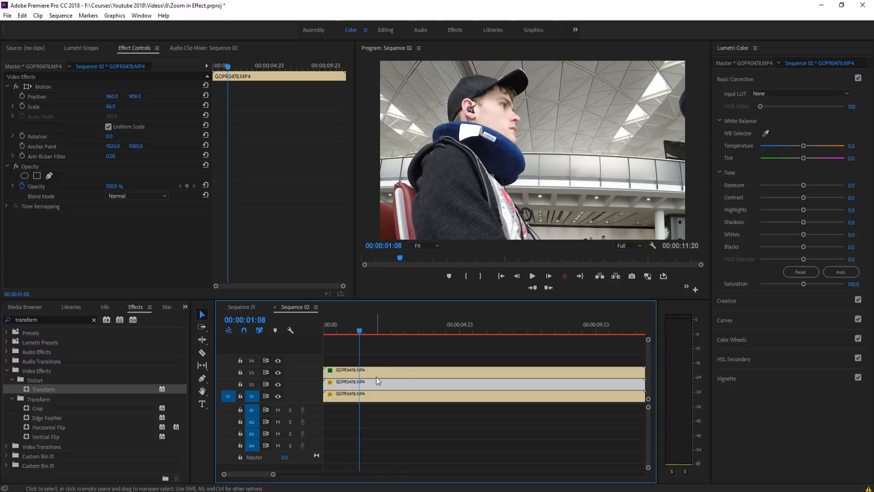
# Step: Split the V3 clip at 00:00:01:08 and delete the section before the cut
pyautogui.click(362, 371)
pyautogui.press('c')
pyautogui.click(361, 371)
pyautogui.press('Delete')
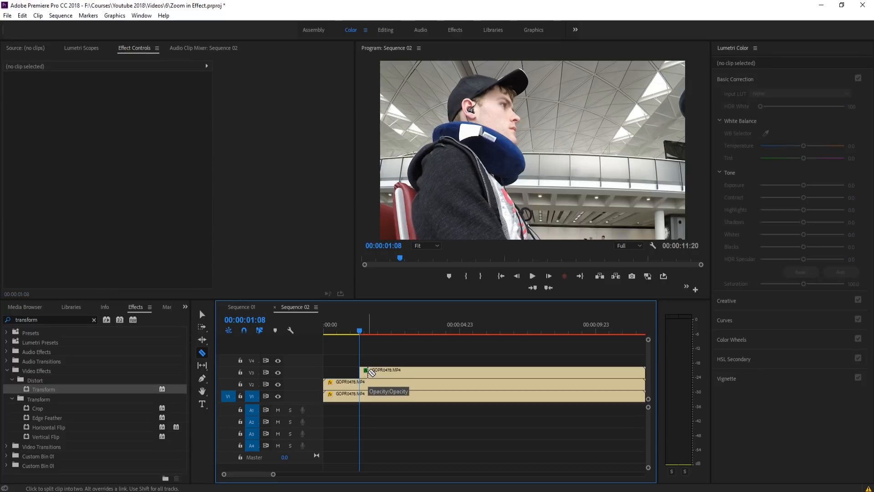
# Step: Undo the deletion of the V3 clip's first section and delete the V3 section after 00:00:01:08 instead
pyautogui.hotkey('ctrl', 'z')
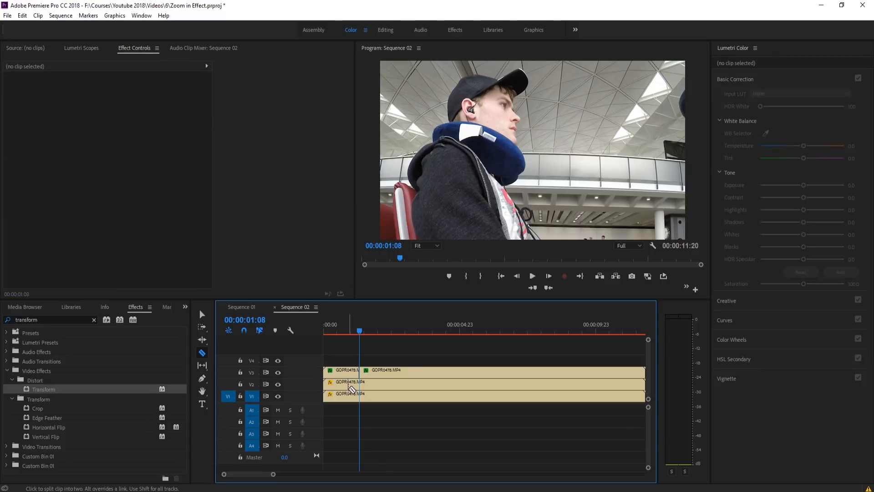
pyautogui.press('v')
pyautogui.click(387, 374)
pyautogui.press('Delete')
# Step: Copy the Transform effect from the V3 clip to the V2 clip and shift its Position keyframes to start at 00:00:01:08
pyautogui.click(383, 386)
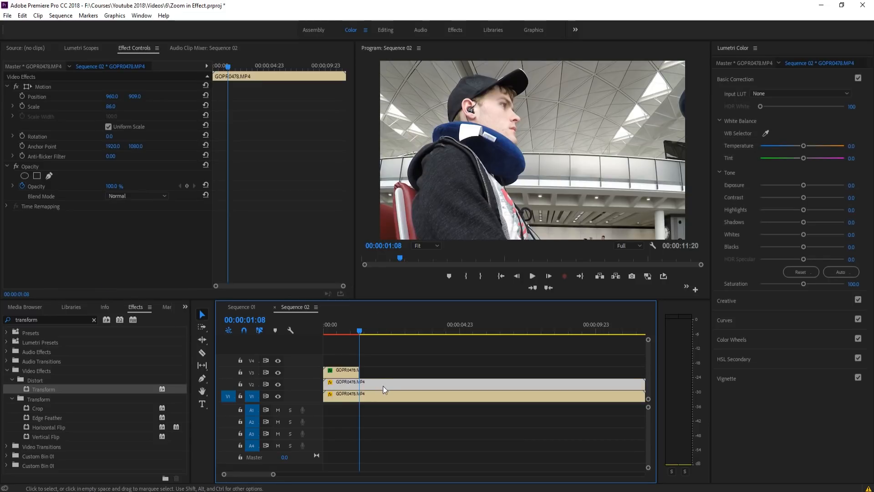
pyautogui.click(348, 375)
pyautogui.click(40, 216)
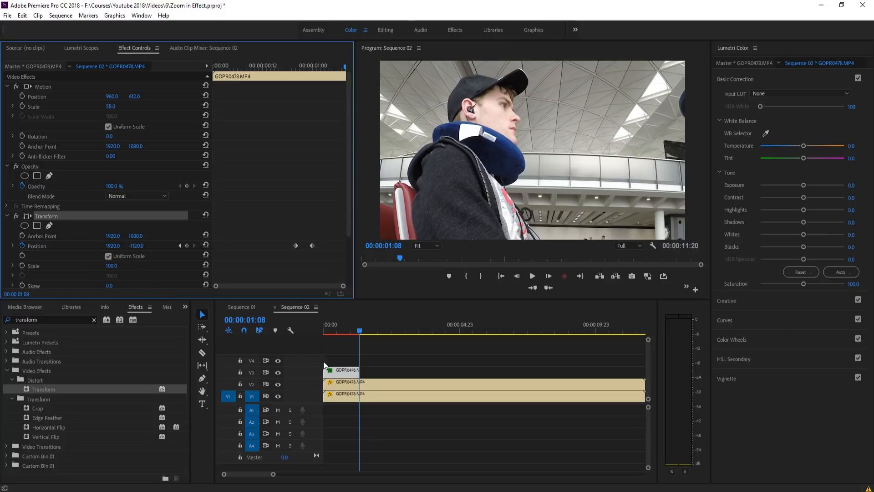
pyautogui.click(364, 381)
pyautogui.click(114, 247)
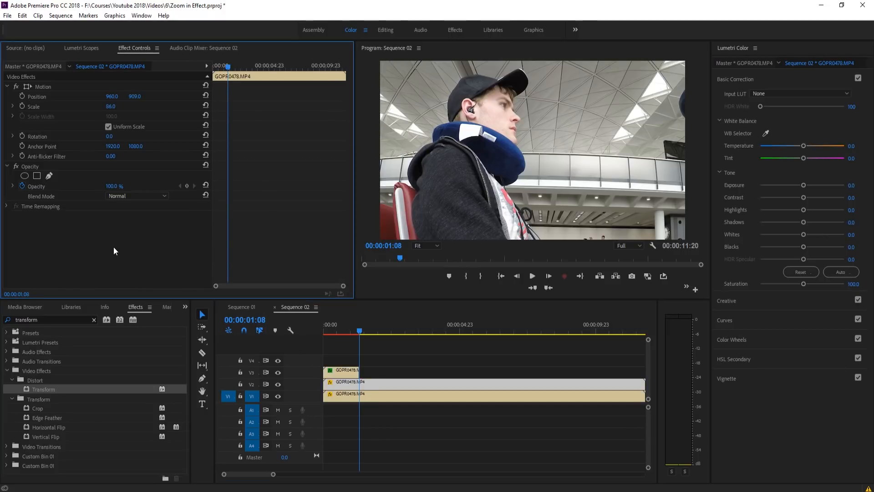
pyautogui.hotkey('ctrl', 'v')
pyautogui.scroll(-3, 114, 256)
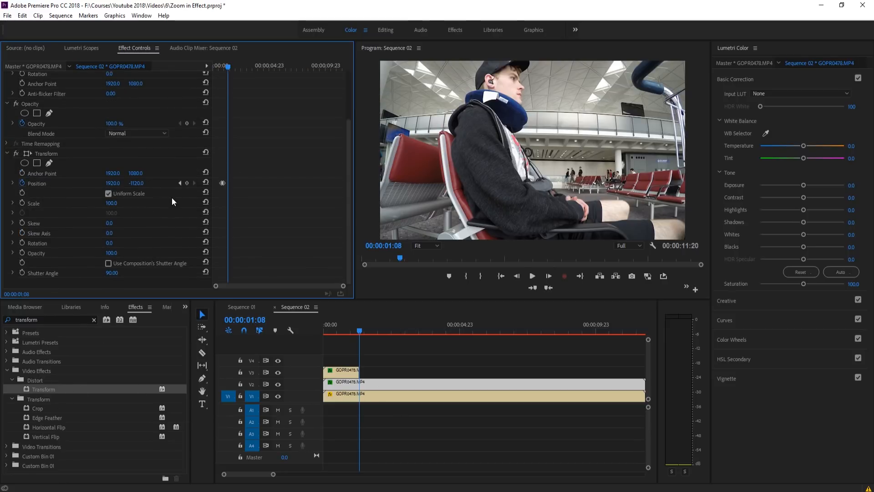
pyautogui.moveTo(233, 179)
pyautogui.mouseDown()
pyautogui.moveTo(219, 183)
pyautogui.moveTo(228, 181)
pyautogui.mouseUp()
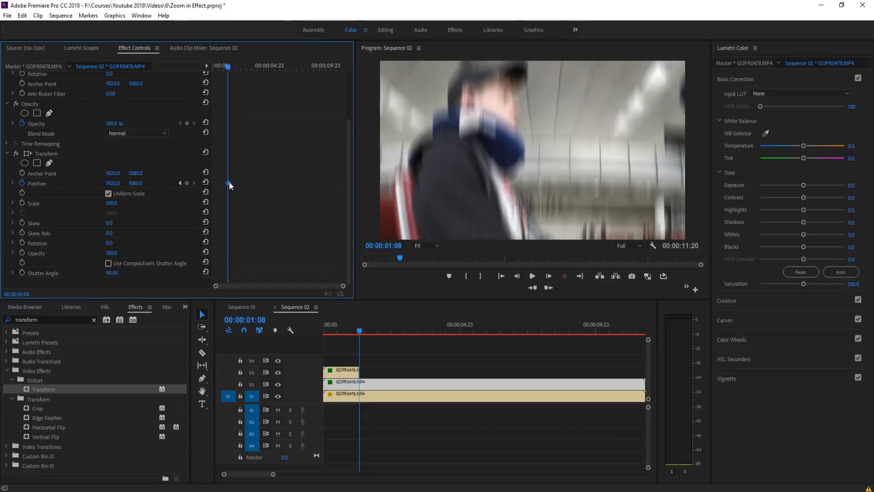
pyautogui.moveTo(361, 330); pyautogui.dragTo(361, 330)
# Step: Examine the V2 clip's sliding transition frame by frame between 00:00:01:07 and 00:00:01:12
pyautogui.click(517, 280)
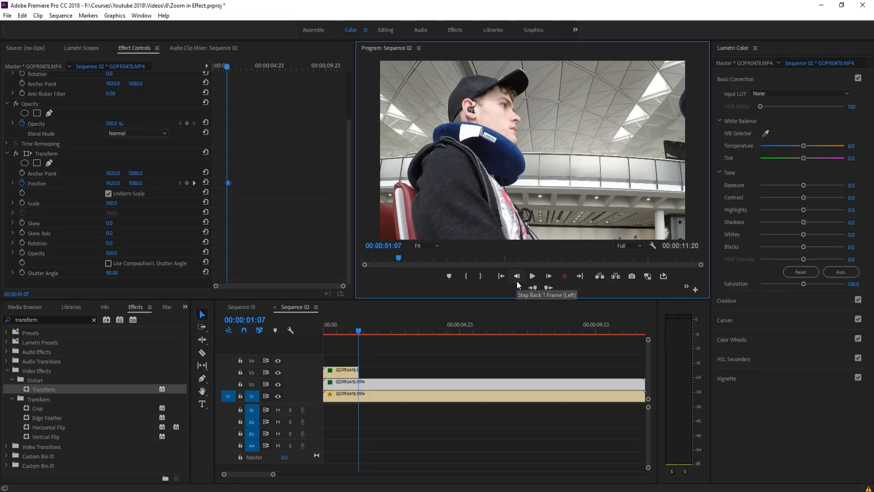
pyautogui.click(550, 280)
pyautogui.click(551, 280)
pyautogui.click(550, 281)
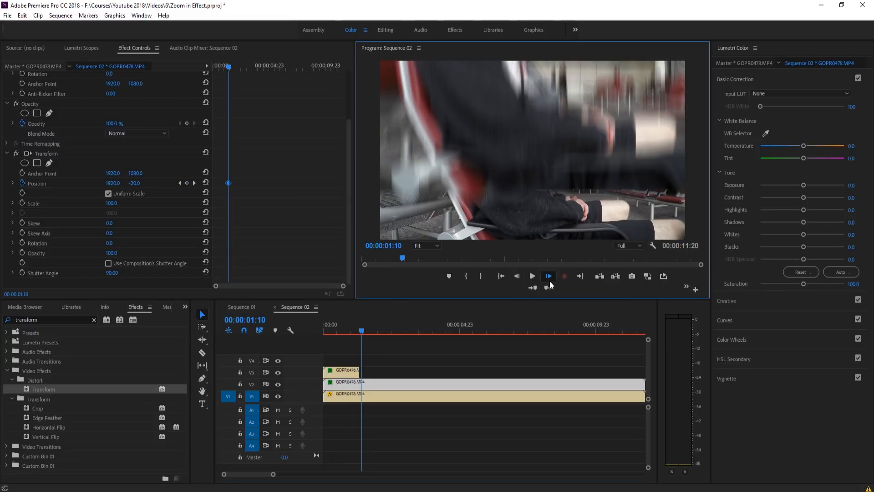
pyautogui.click(550, 281)
pyautogui.click(550, 280)
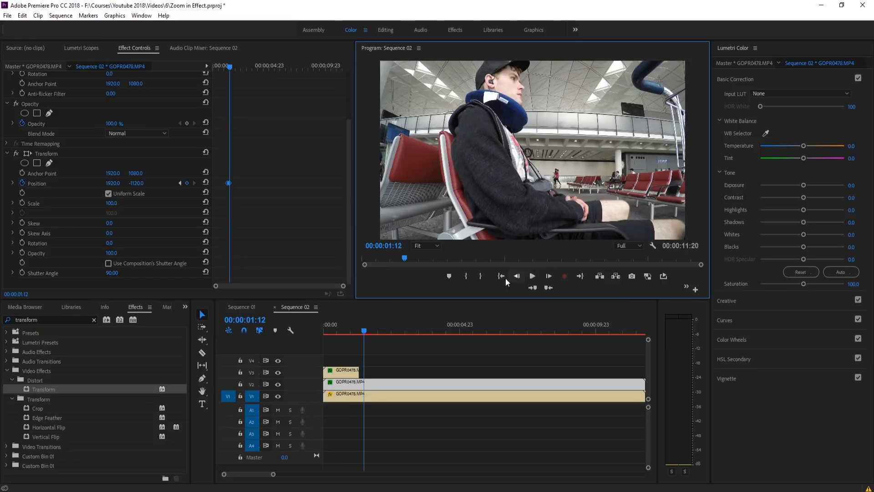
pyautogui.click(179, 183)
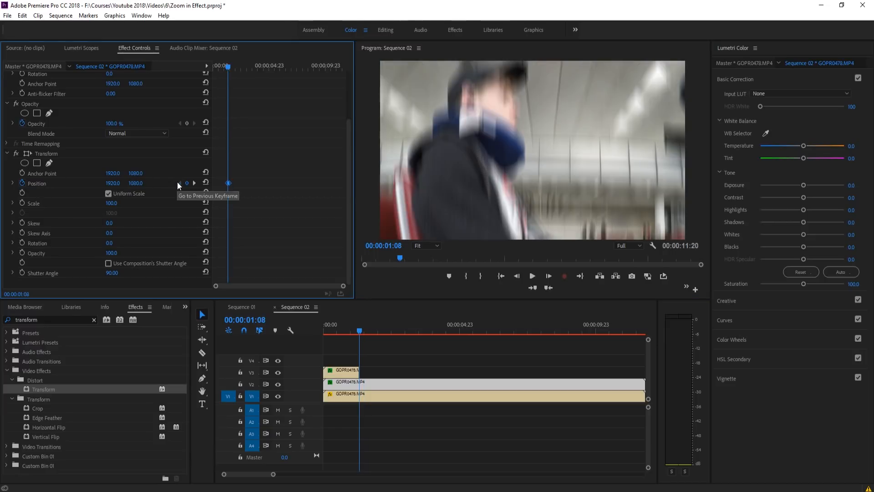
pyautogui.click(550, 277)
pyautogui.click(550, 277)
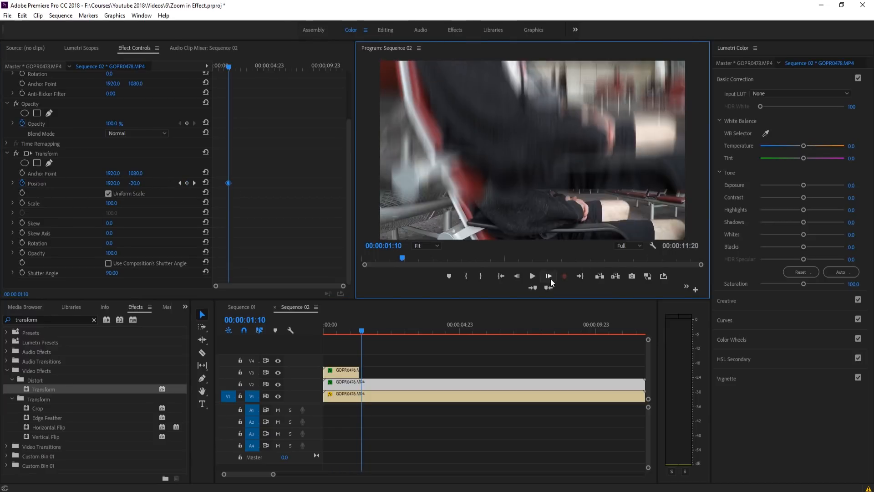
pyautogui.click(550, 277)
pyautogui.click(549, 277)
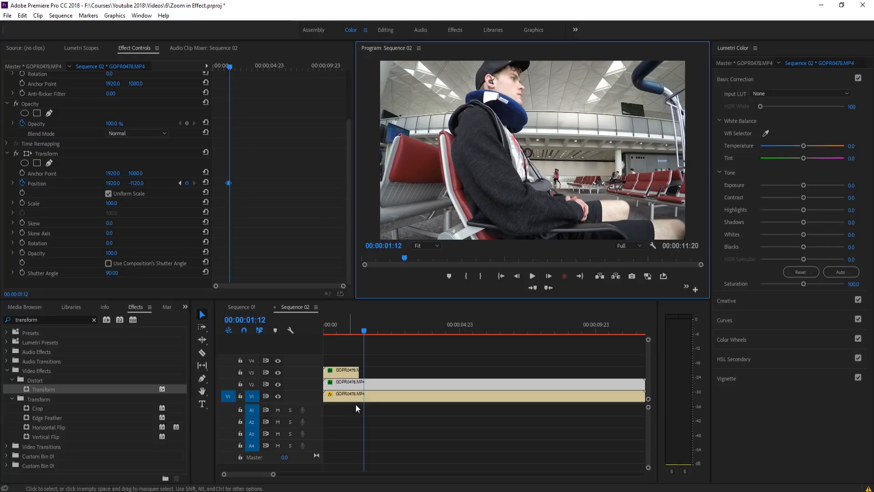
# Step: Split the V2 clip at 00:00:01:12 and delete the section after the cut
pyautogui.press('c')
pyautogui.click(367, 383)
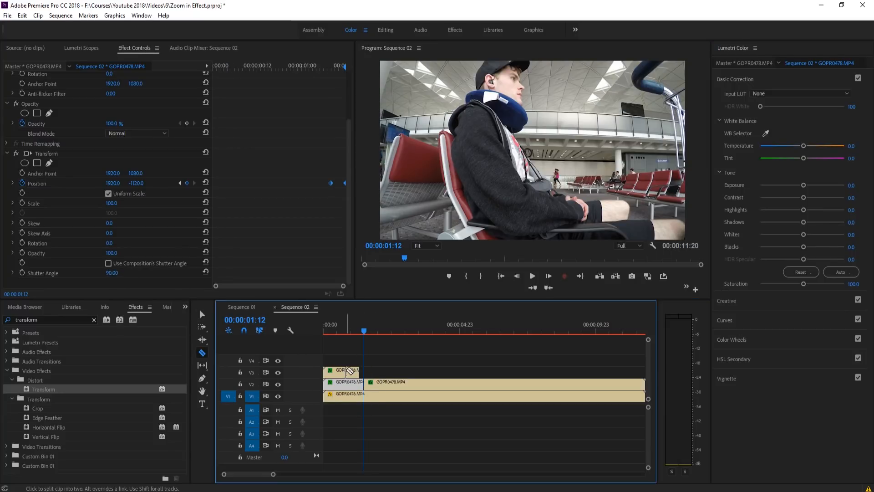
pyautogui.press('v')
pyautogui.click(409, 383)
pyautogui.press('Delete')
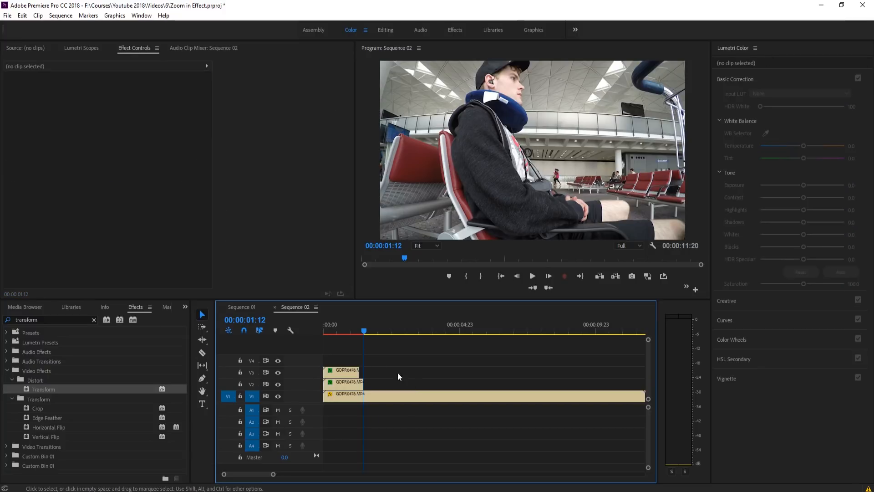
# Step: Enlarge the V1 clip to scale 105 and set its vertical position to 1095 to frame the head closer
pyautogui.click(377, 394)
pyautogui.moveTo(111, 106); pyautogui.dragTo(401, 96)
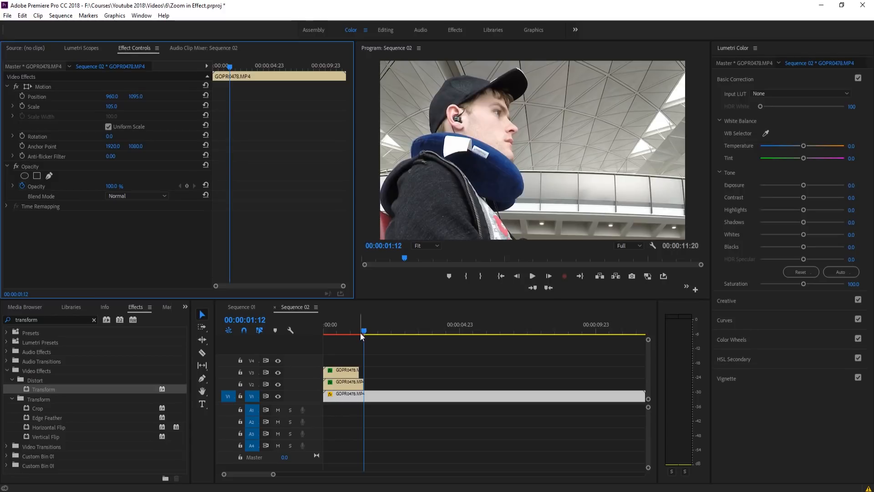
# Step: Check the finished effect in Sequence 01 around 00:00:01:05 for reference, and return to Sequence 02
pyautogui.click(244, 307)
pyautogui.moveTo(364, 324); pyautogui.dragTo(580, 328)
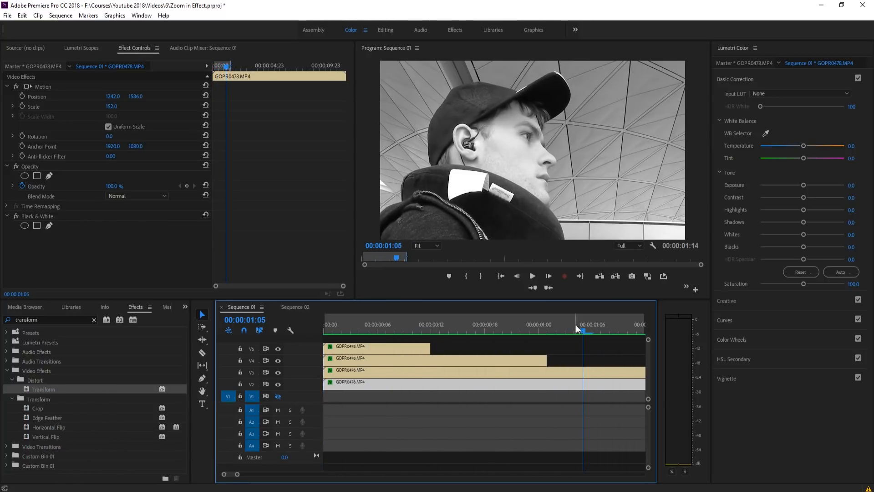
pyautogui.click(292, 307)
# Step: Search the effects for "black" and apply the Black & White video effect to the V3 clip at the sequence start
pyautogui.moveTo(367, 331); pyautogui.dragTo(315, 329)
pyautogui.click(349, 371)
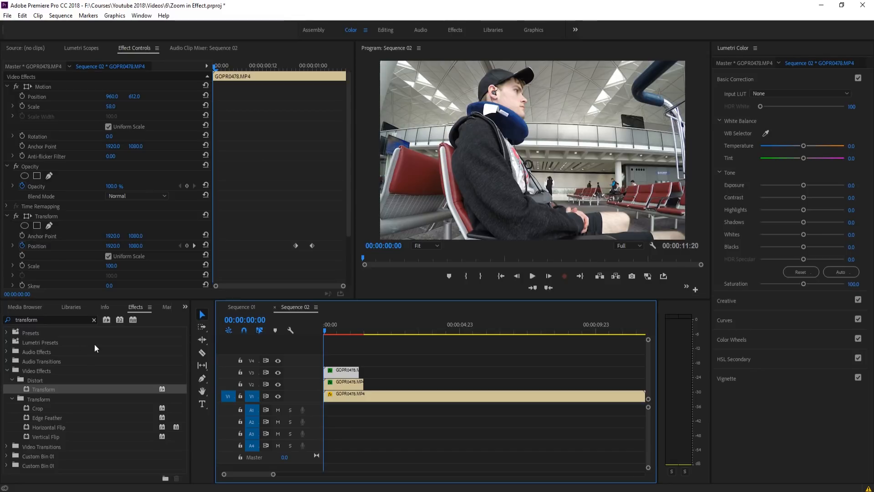
pyautogui.hotkey('shift', '7')
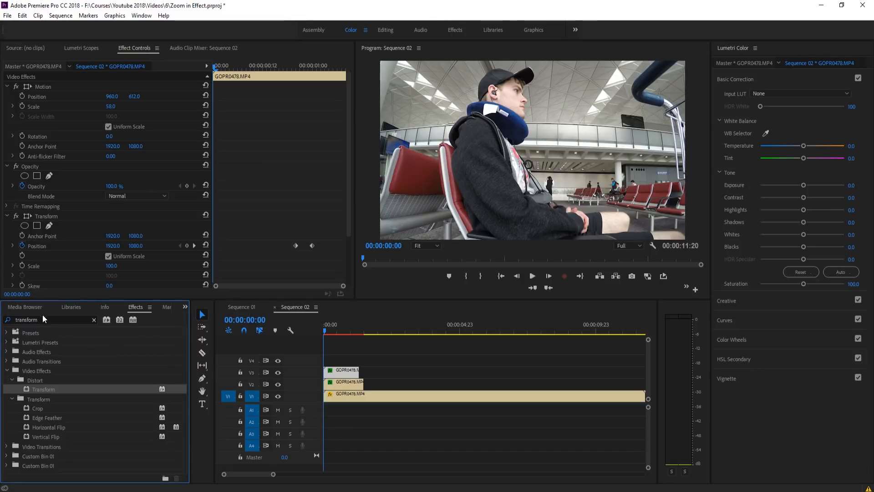
pyautogui.click(5, 320)
pyautogui.write('black and')
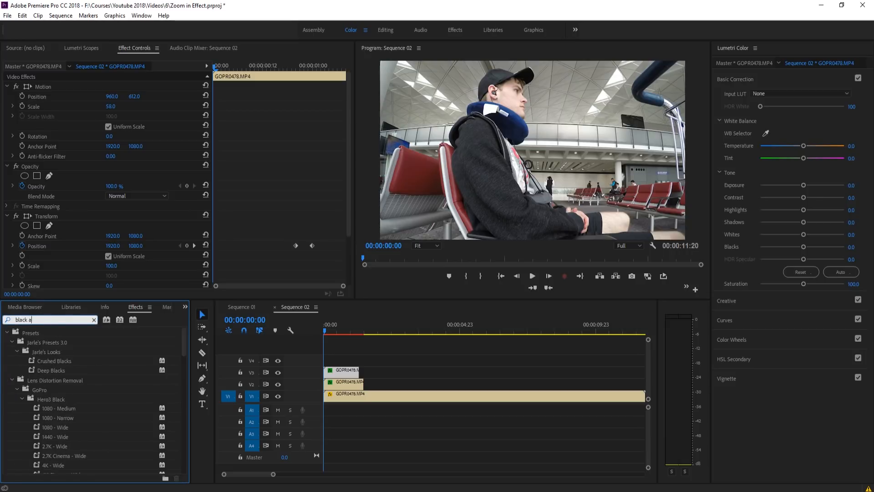
pyautogui.press('BackSpace')
pyautogui.press('BackSpace')
pyautogui.press('BackSpace')
pyautogui.press('BackSpace')
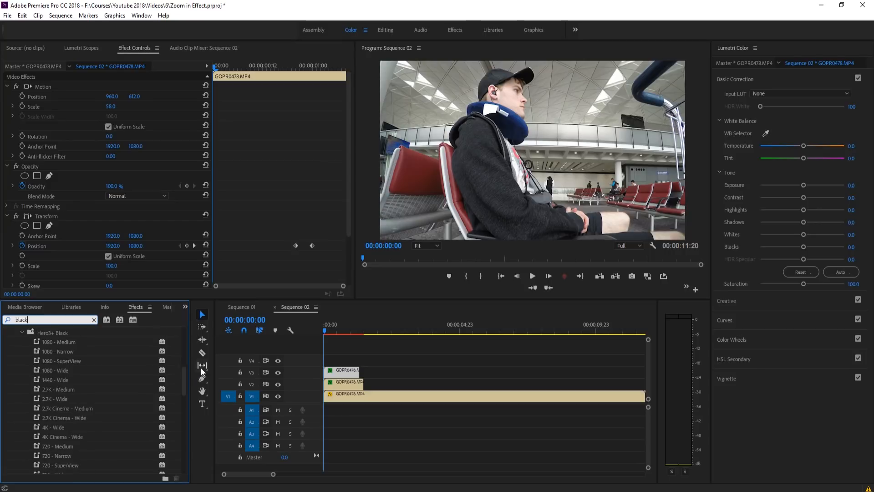
pyautogui.scroll(-3, 185, 375)
pyautogui.moveTo(184, 352); pyautogui.dragTo(185, 466)
pyautogui.moveTo(64, 423); pyautogui.dragTo(346, 371)
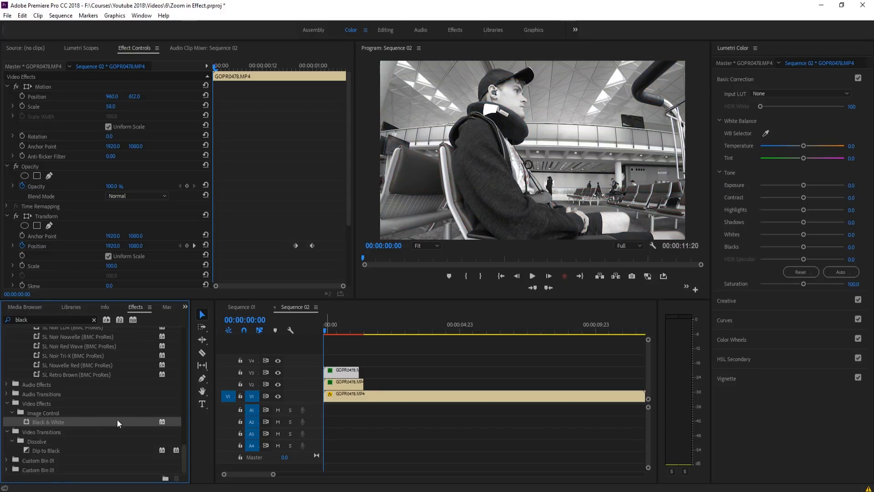
# Step: Apply the Black & White effect to the V2 and V1 clips as well
pyautogui.click(333, 387)
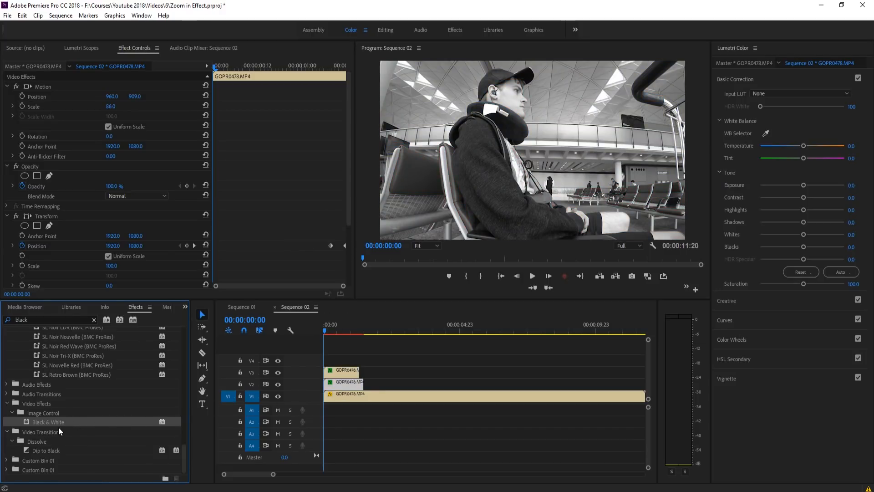
pyautogui.click(58, 431)
pyautogui.moveTo(45, 421); pyautogui.dragTo(387, 395)
pyautogui.click(393, 371)
pyautogui.click(346, 395)
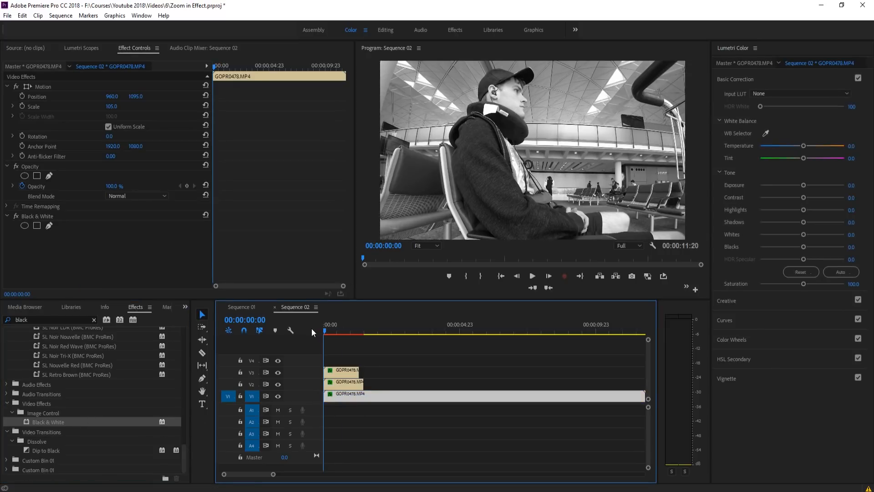
# Step: Play back the first two seconds of Sequence 02 to review the black-and-white zoom effect
pyautogui.press('space')
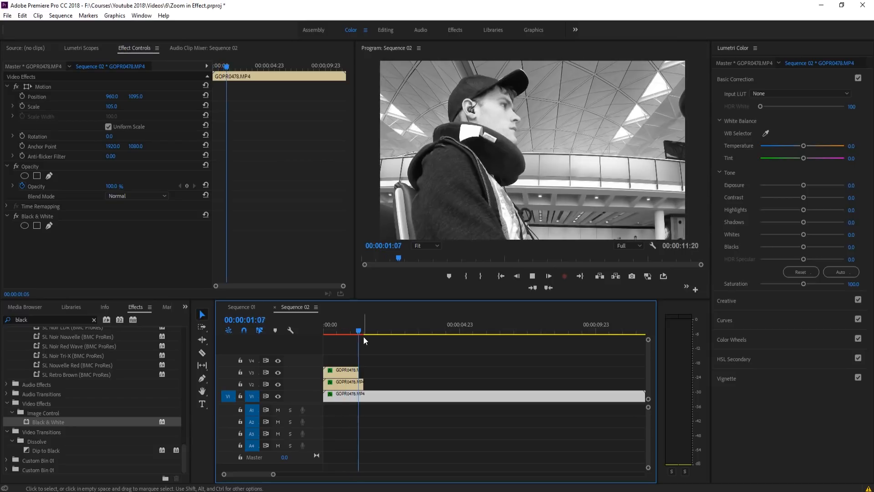
pyautogui.press('space')
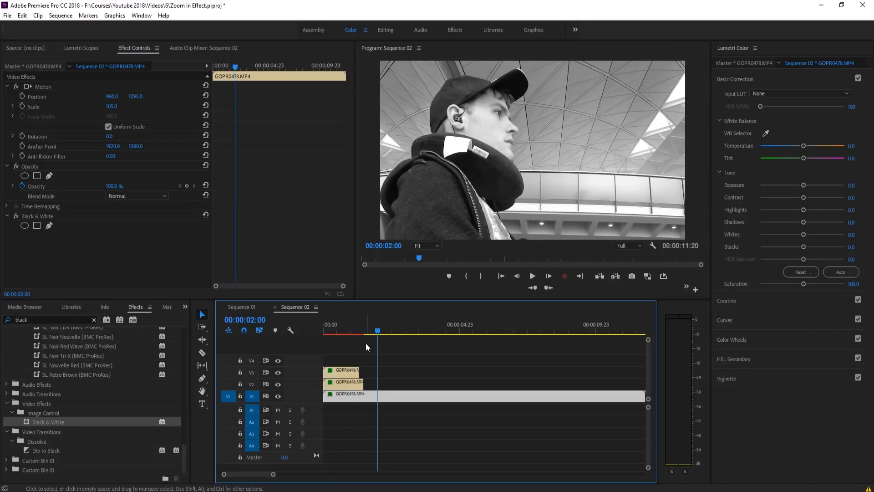